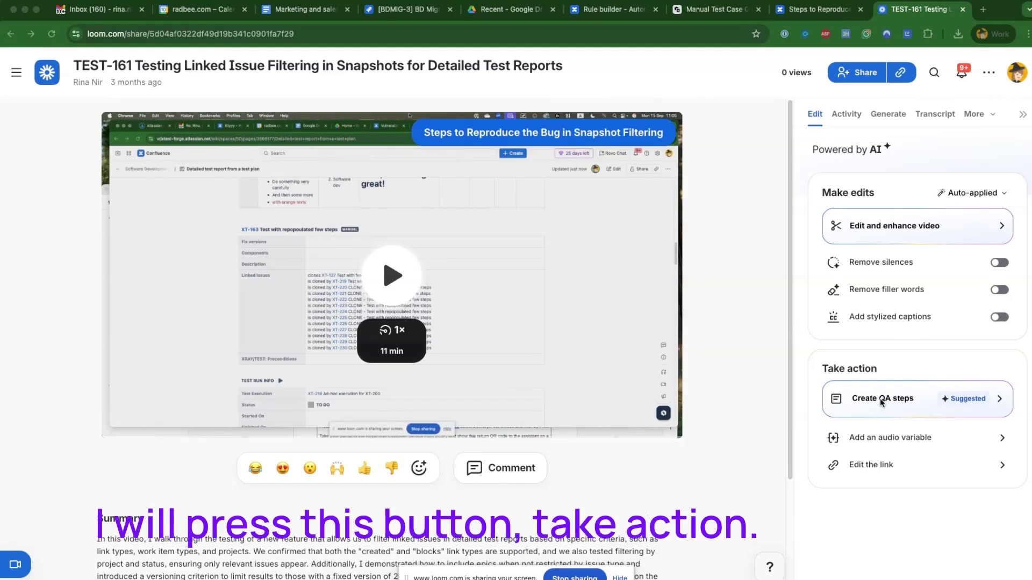
Step: Generate the suggested QA steps from the Loom video and review them from first to last
click(998, 400)
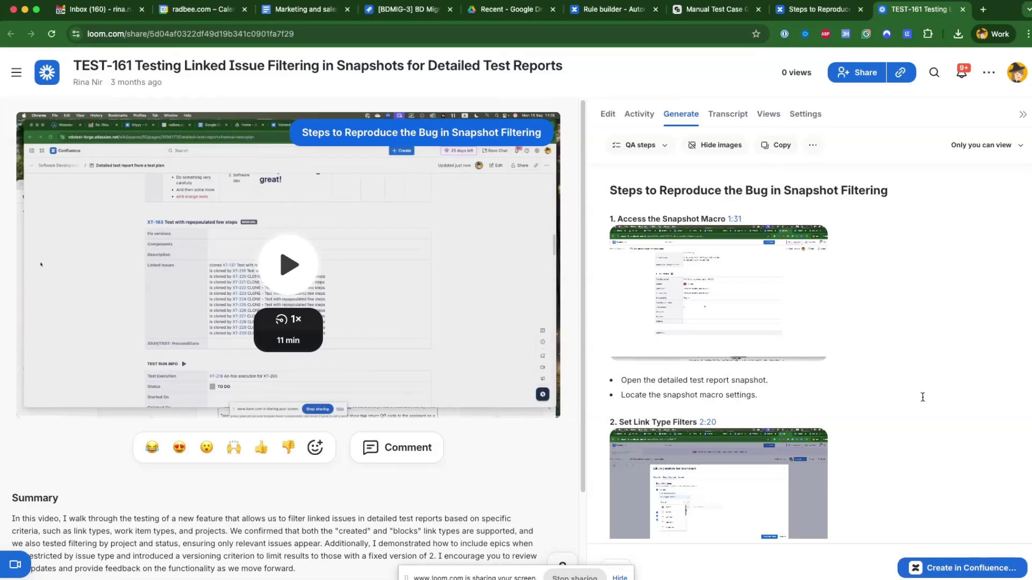
scroll(880, 434, down, 20)
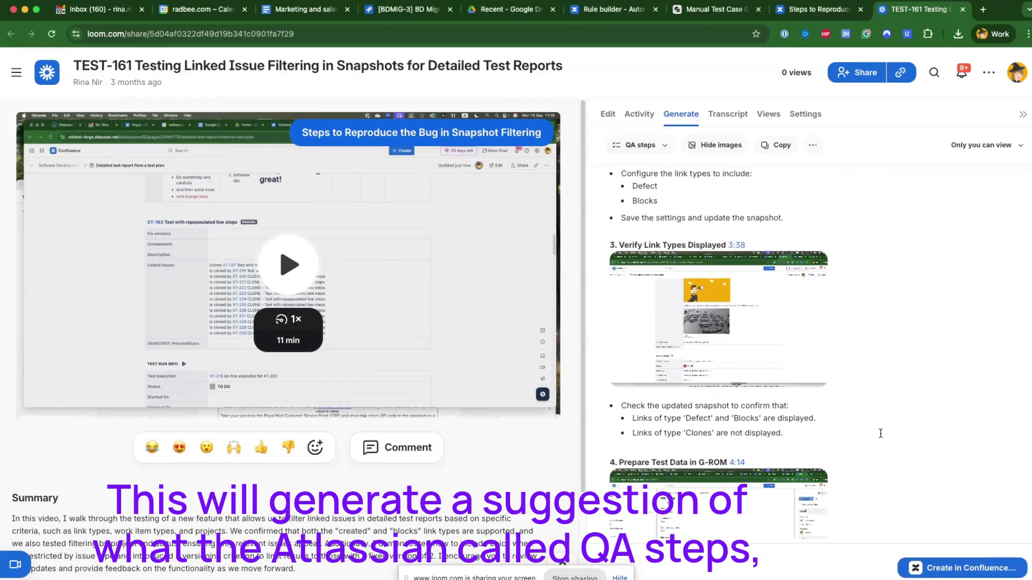
scroll(880, 433, down, 10)
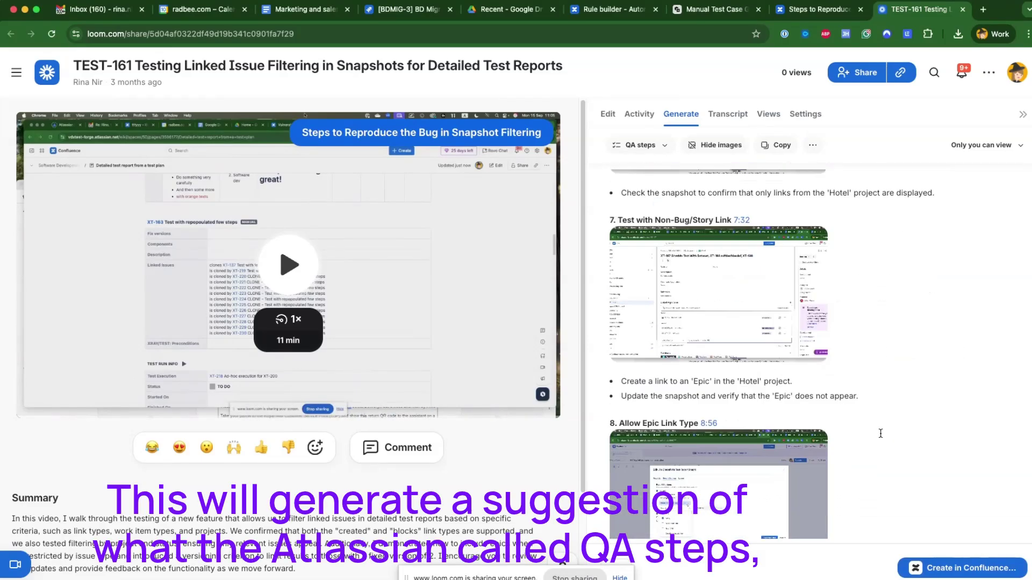
scroll(881, 434, up, 20)
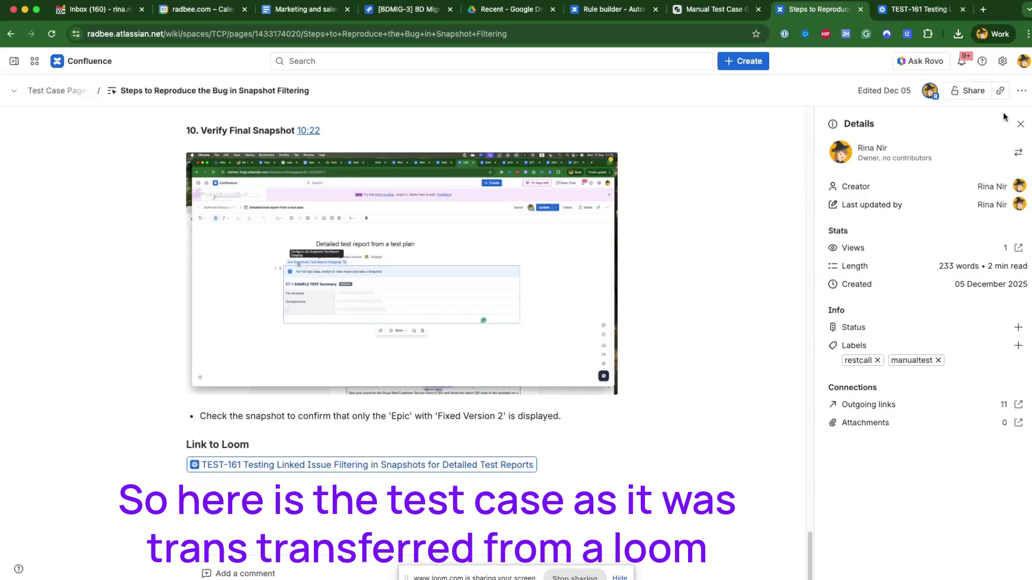
Step: In Confluence, close the details of the Steps to Reproduce the Bug in Snapshot Filtering page and return to its beginning
click(1020, 124)
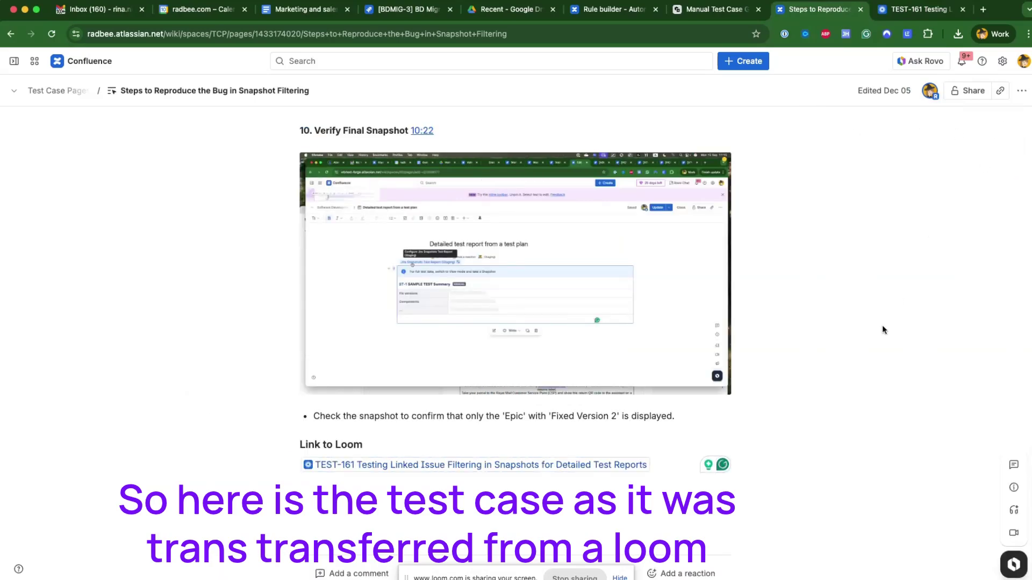
scroll(882, 325, up, 20)
scroll(882, 324, up, 10)
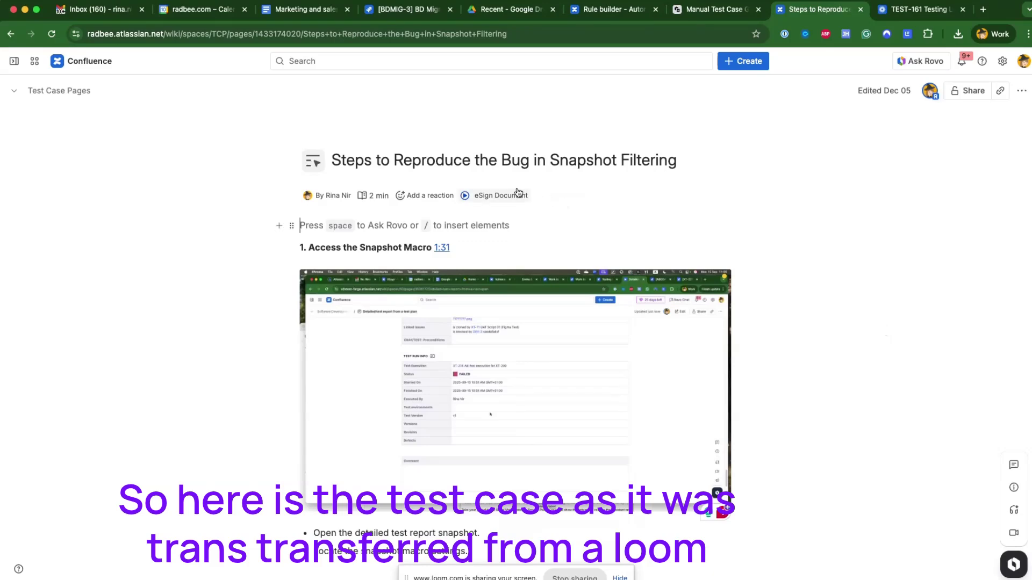
mouse_move(484, 177)
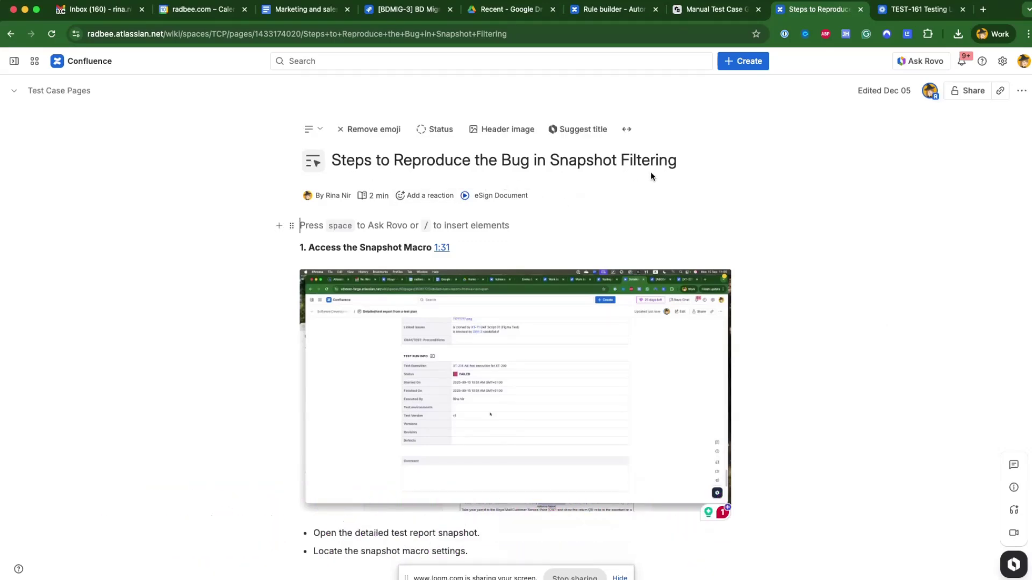
Step: Have the Manual Test Case Generator Rovo agent convert this Confluence page into a test case
click(920, 60)
click(865, 91)
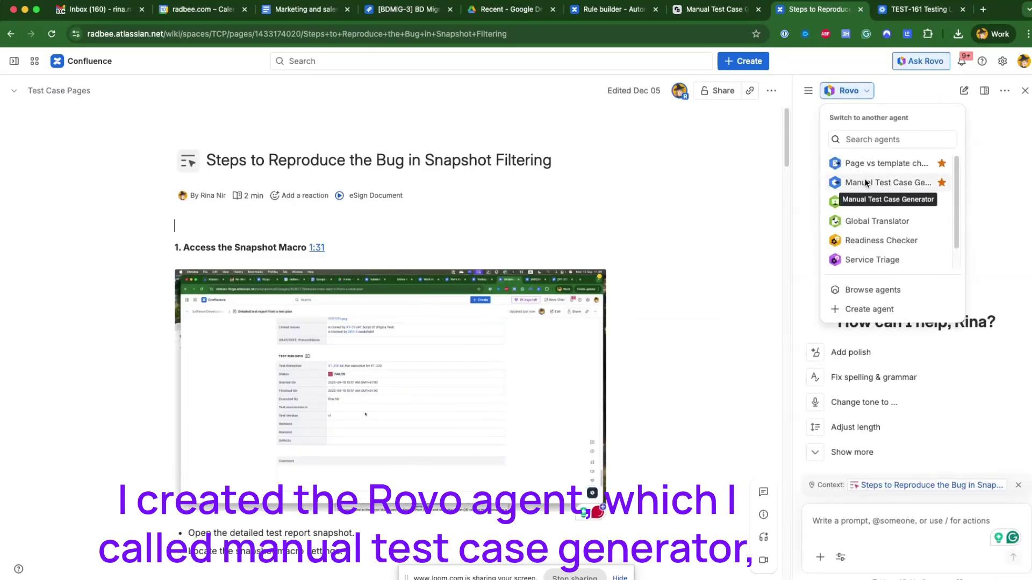
click(866, 184)
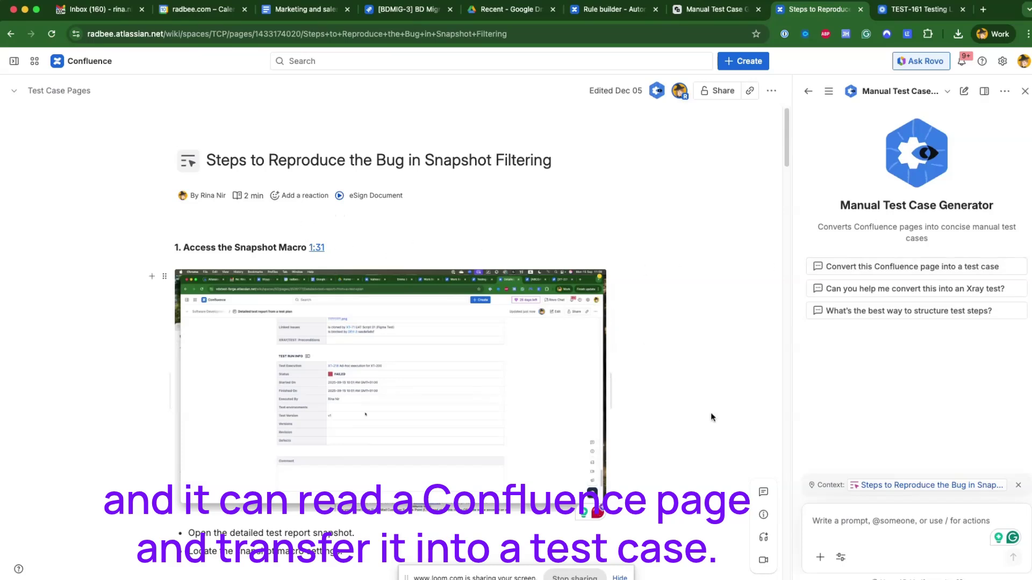
click(856, 273)
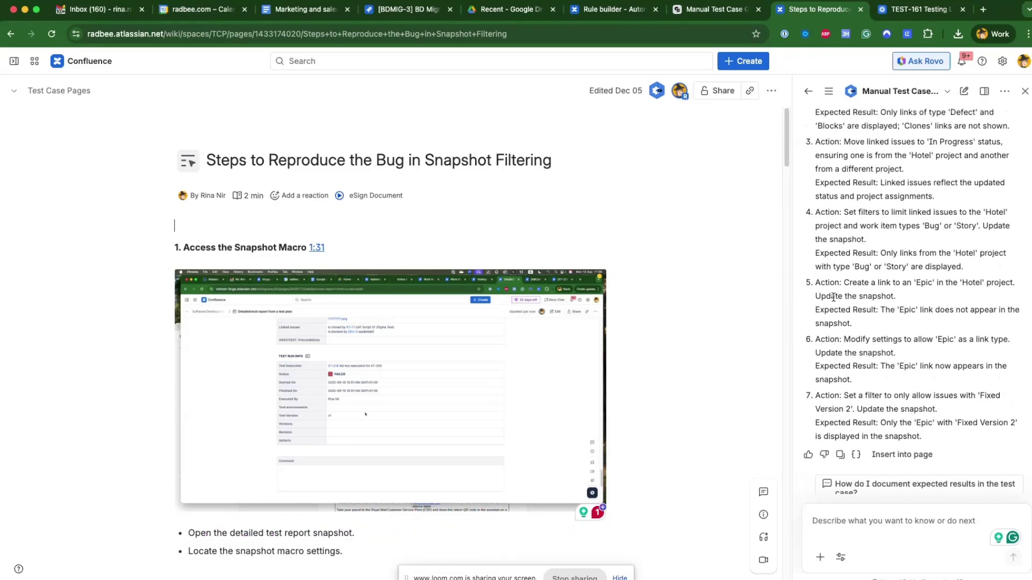
Step: Review the generated test case's title, description, actions and expected results in the agent's reply
scroll(833, 297, up, 5)
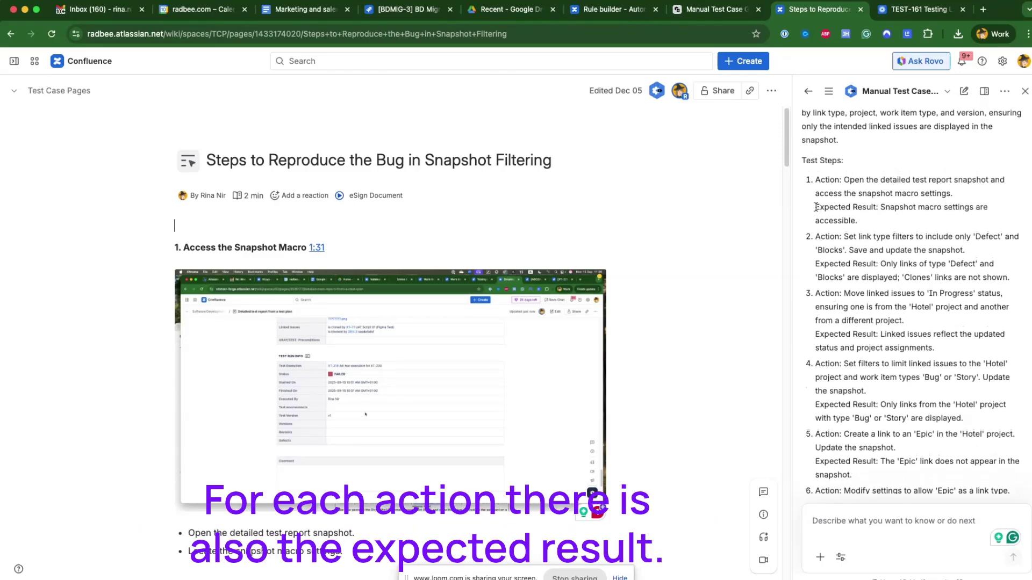
drag(816, 207, 880, 208)
scroll(862, 231, down, 5)
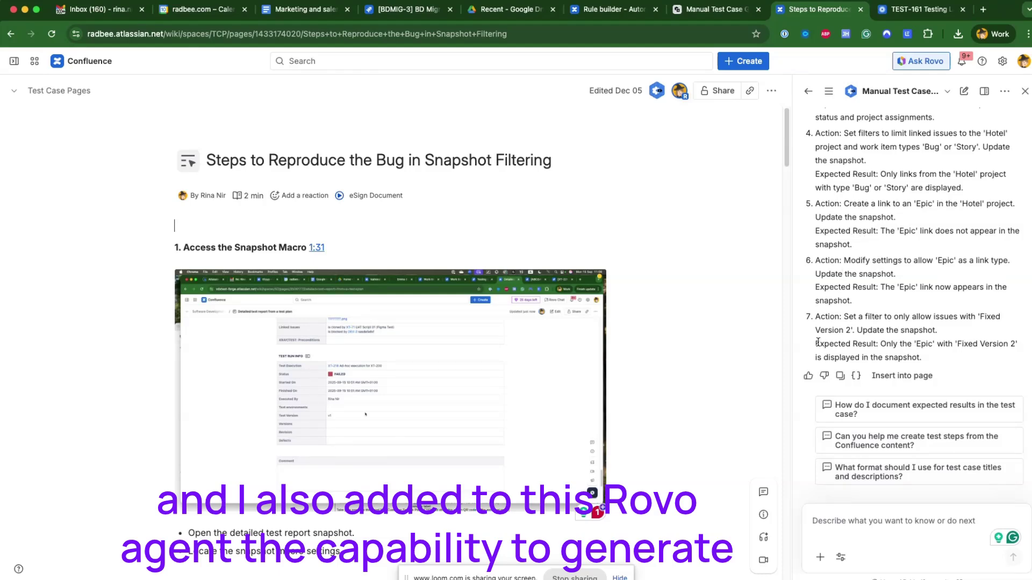
scroll(810, 174, up, 10)
scroll(826, 232, down, 10)
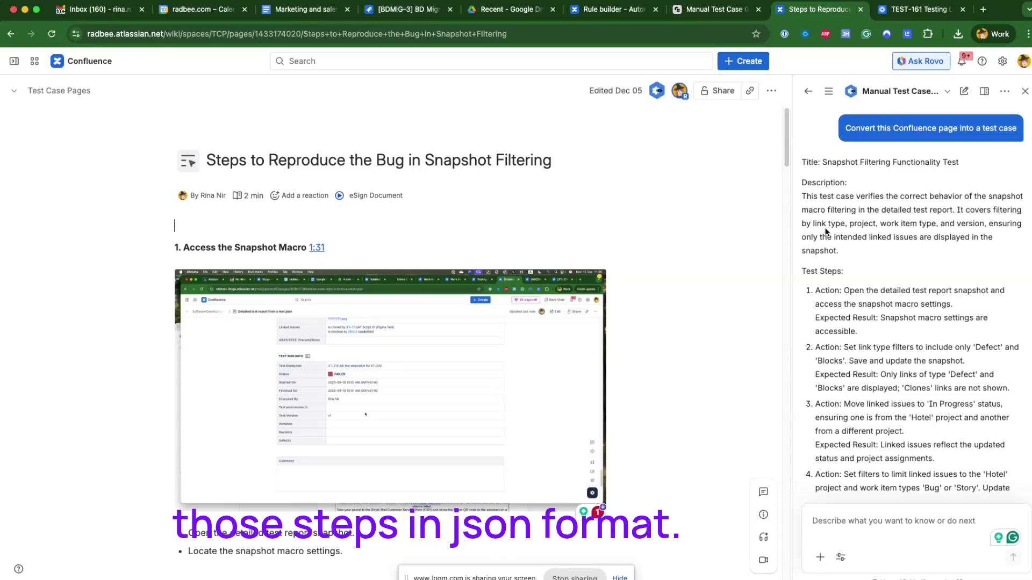
scroll(826, 232, down, 2)
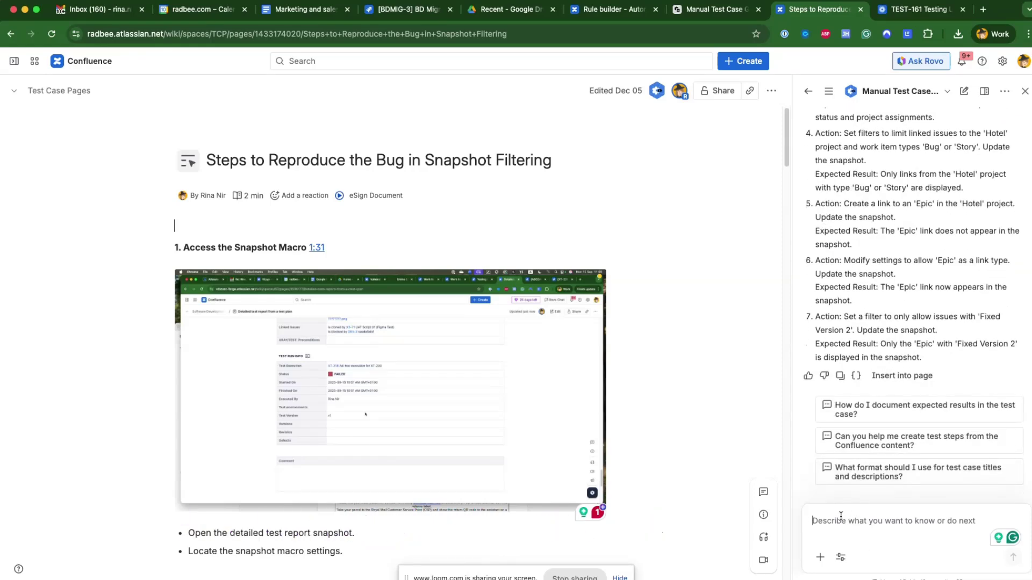
Step: Ask the agent "Can you transfer this into json format I can import to Xray?"
text(Can you t)
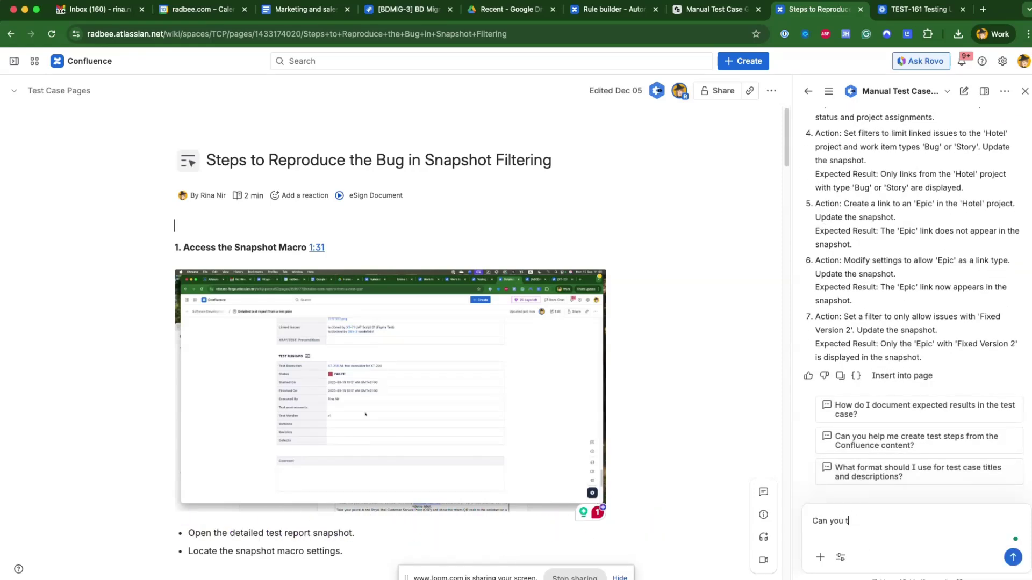
text(ransfer)
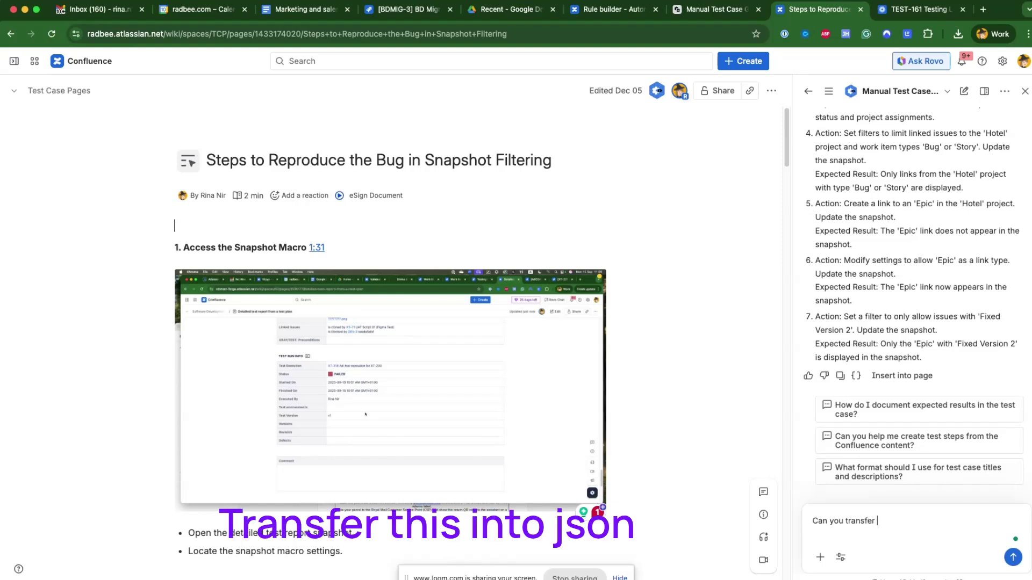
text( this into jspon format)
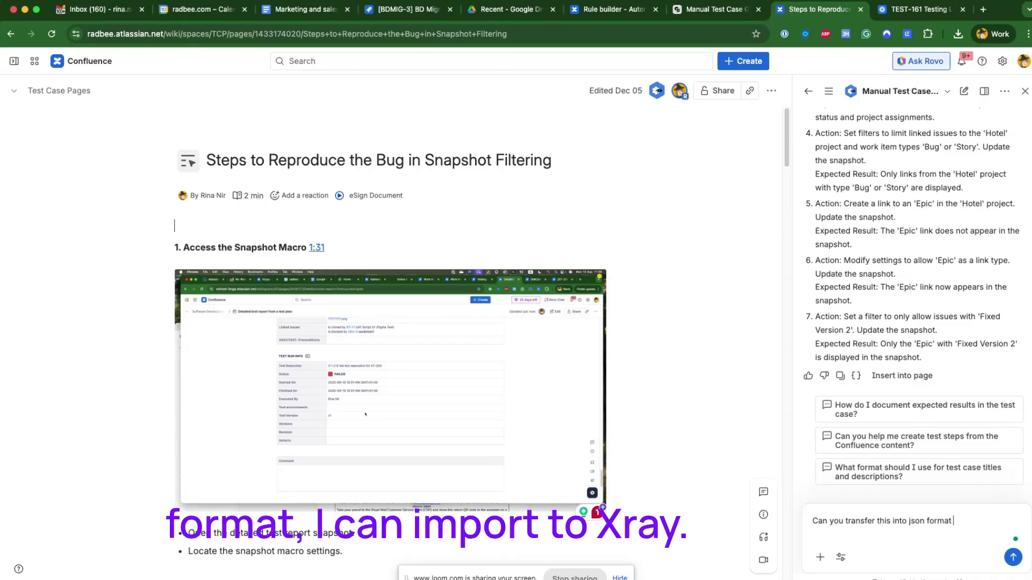
text( I can import to Xr)
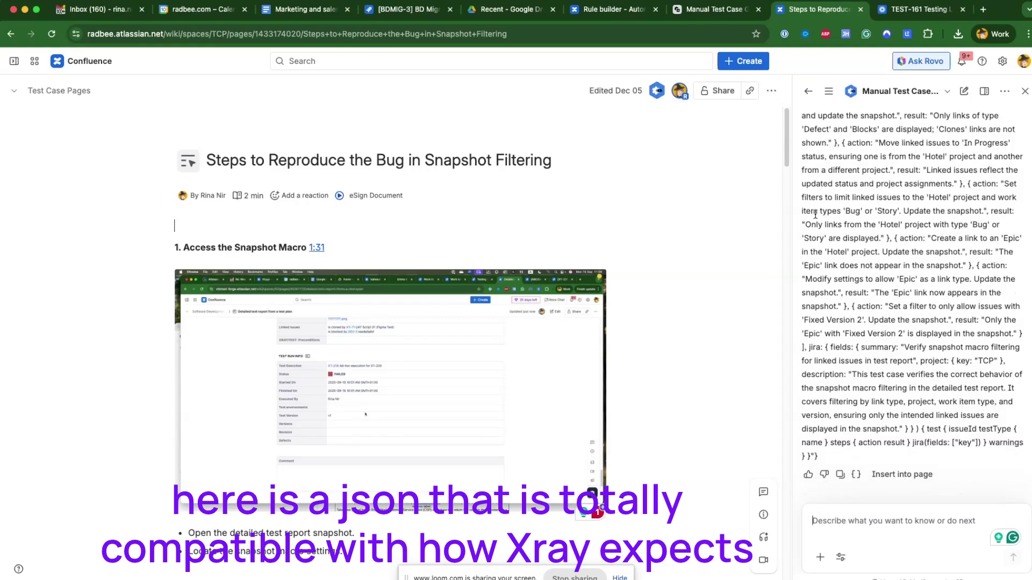
Step: Review the generated Xray JSON from its createTest query to the end, and compare it with the test case above
scroll(814, 214, up, 2)
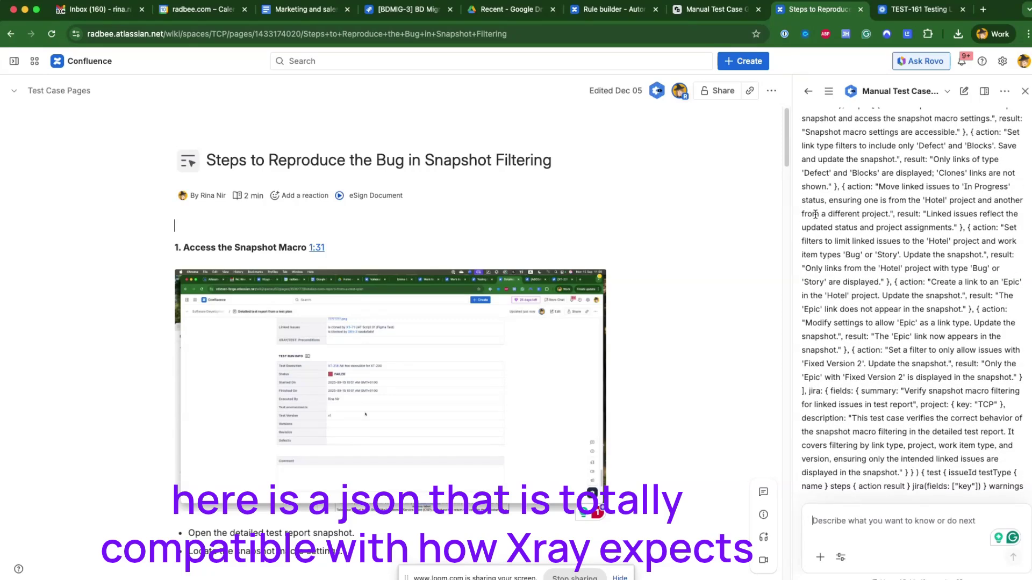
scroll(814, 214, up, 3)
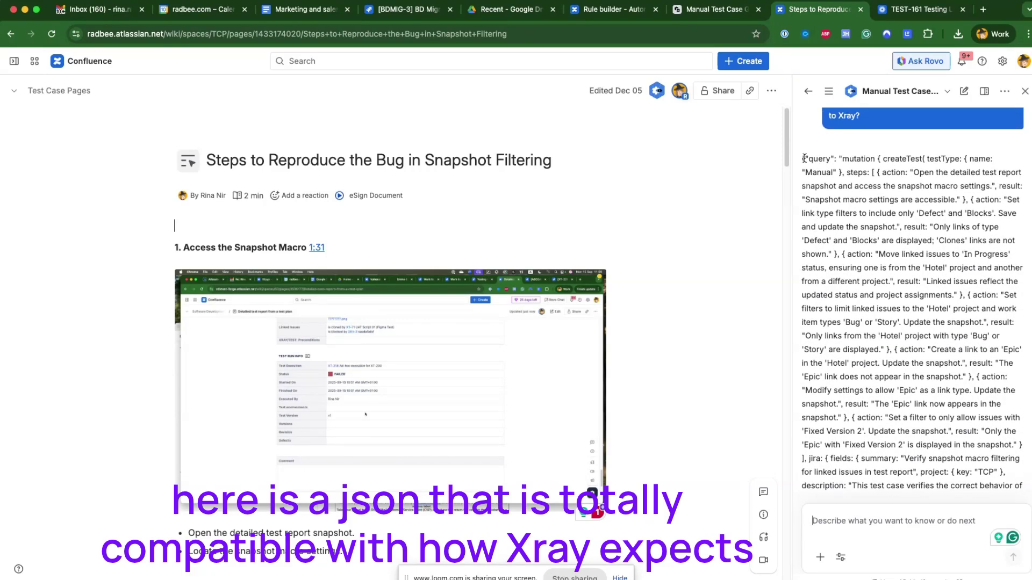
scroll(887, 361, down, 5)
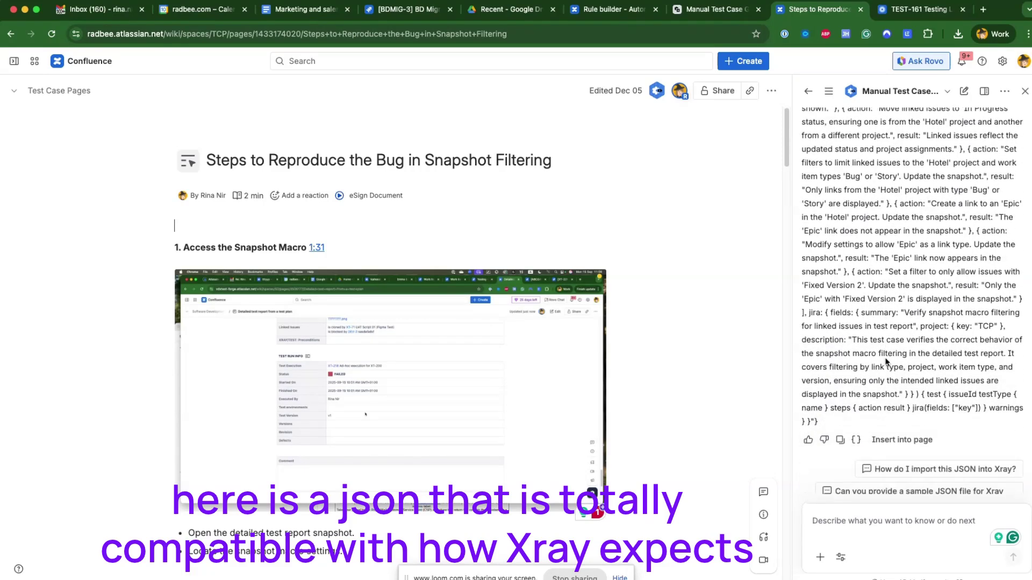
scroll(887, 362, up, 5)
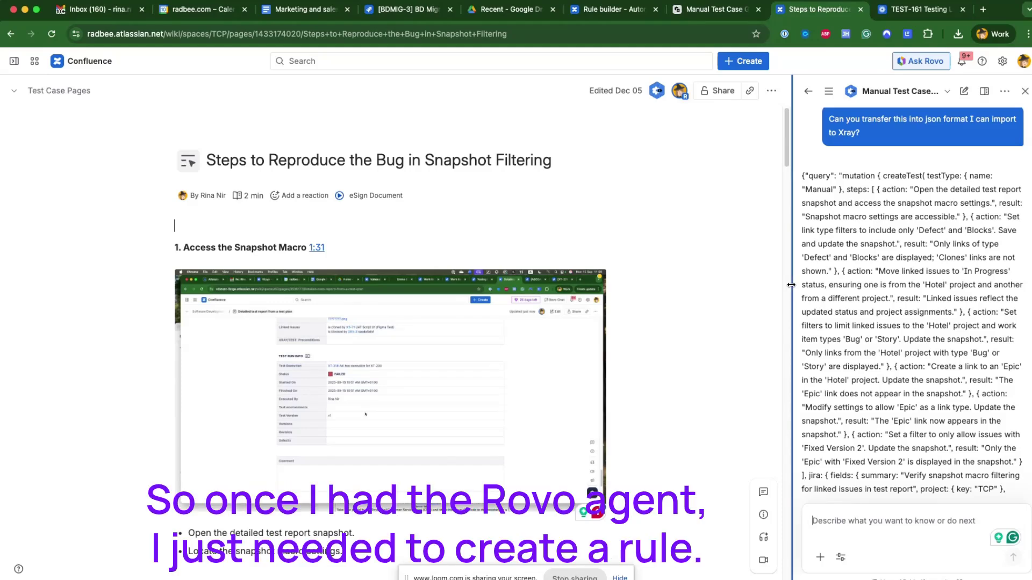
scroll(881, 228, up, 15)
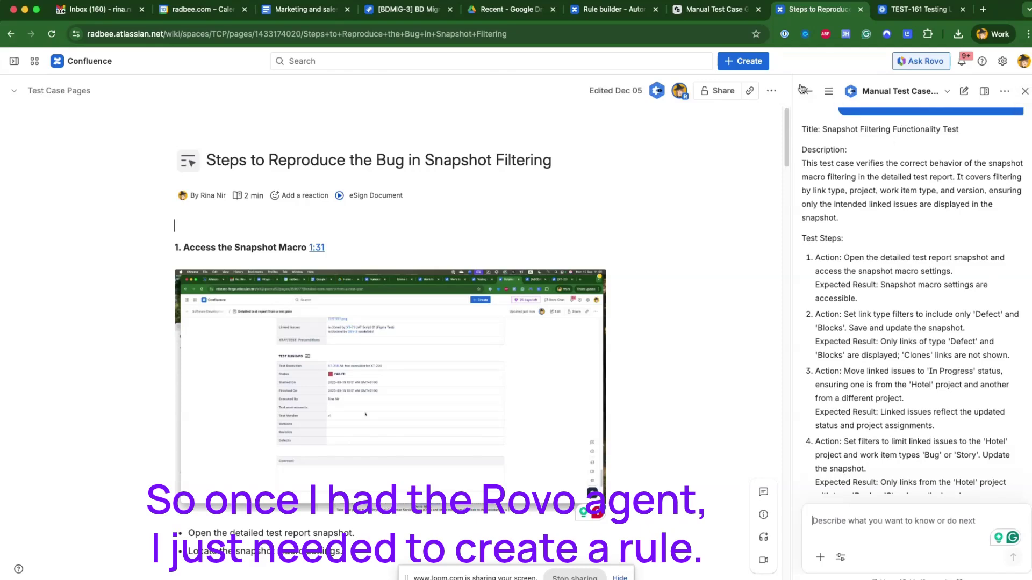
Step: Examine the trigger, Rovo agent action, web requests, variable and log actions of the automation rule that converts pages to Xray manual tests
click(606, 11)
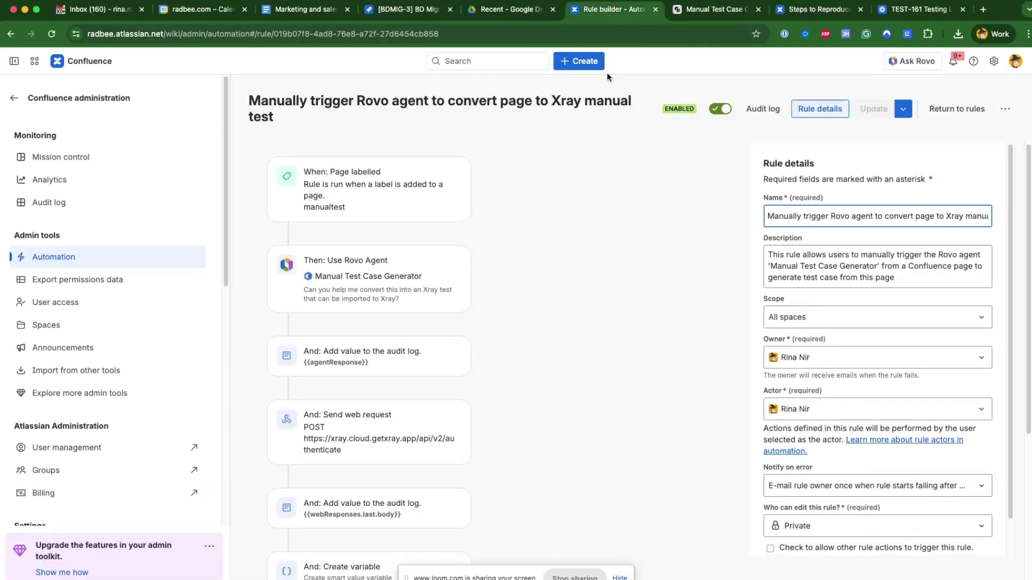
click(14, 62)
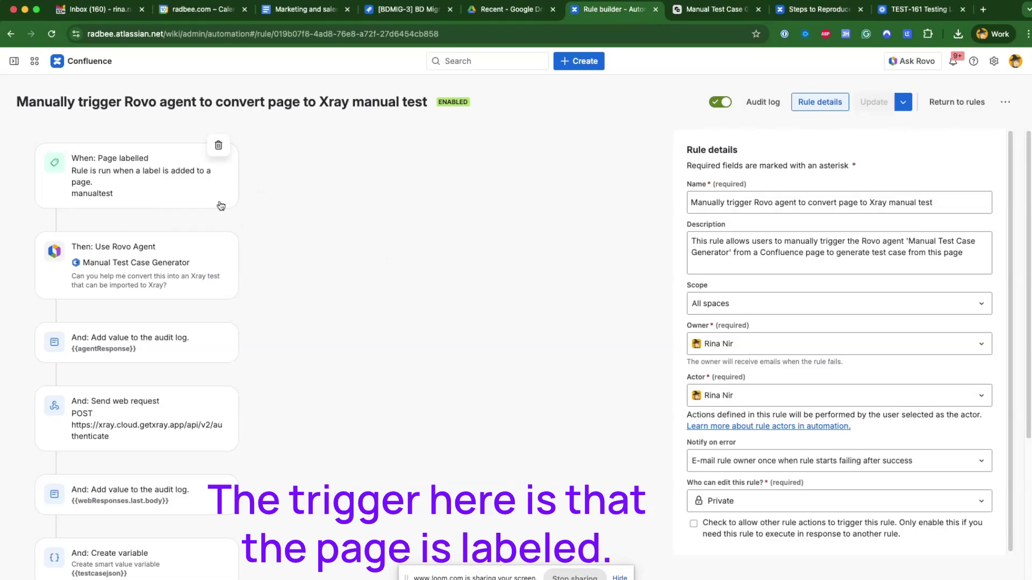
scroll(193, 191, down, 3)
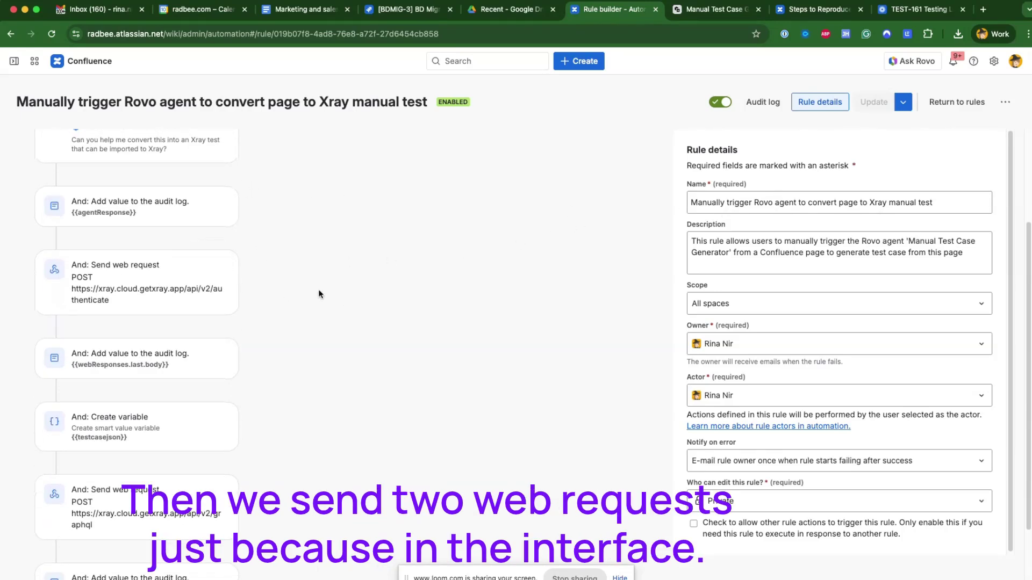
scroll(333, 301, down, 2)
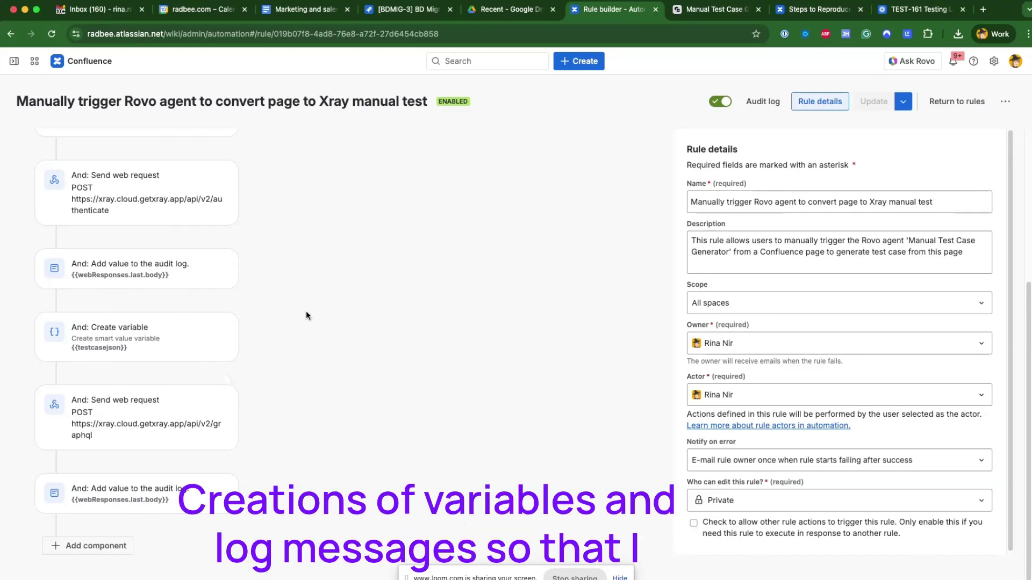
scroll(306, 312, up, 1)
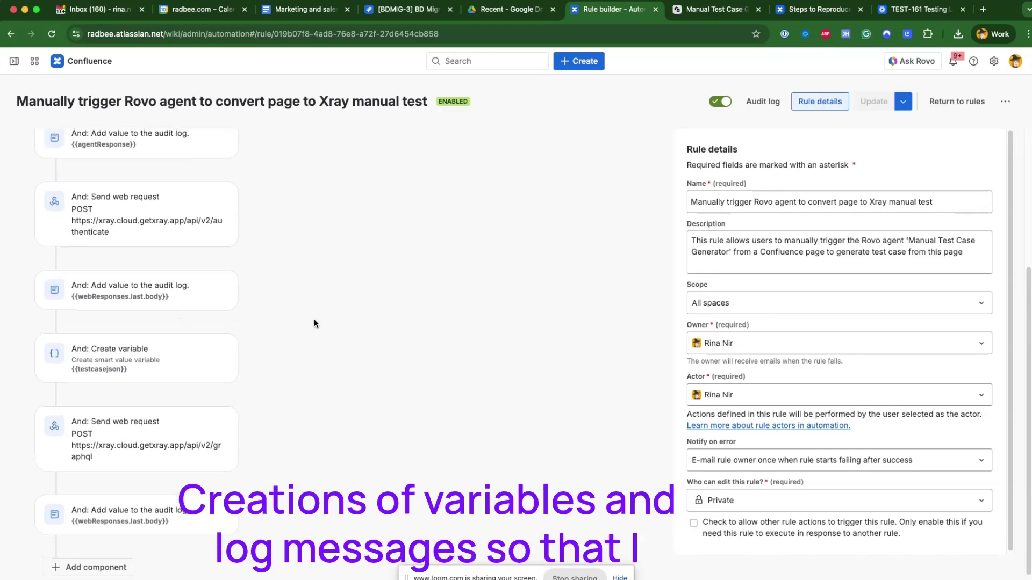
scroll(314, 323, up, 3)
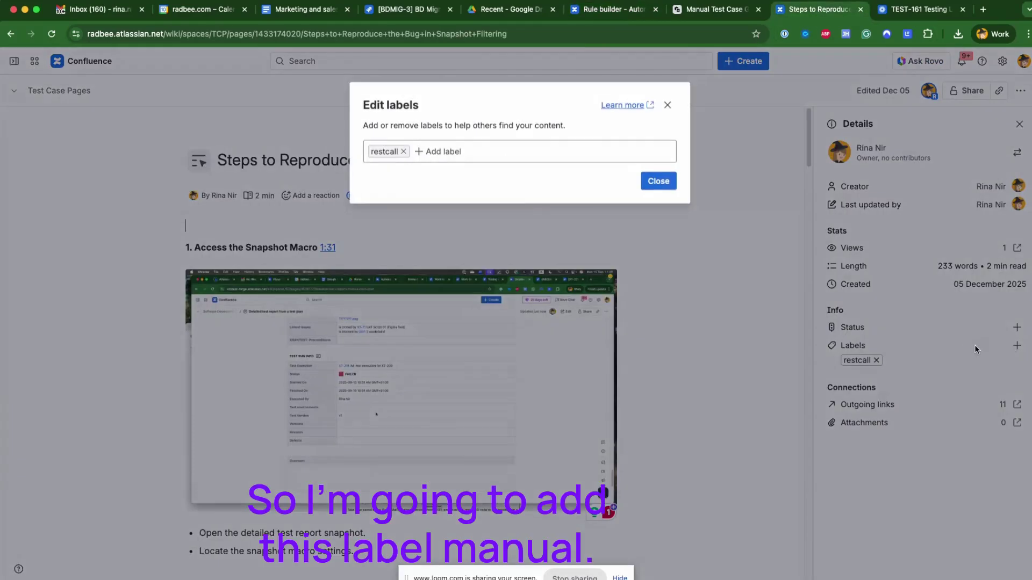
Step: Add the label manualtest to the Steps to Reproduce the Bug in Snapshot Filtering page
click(451, 149)
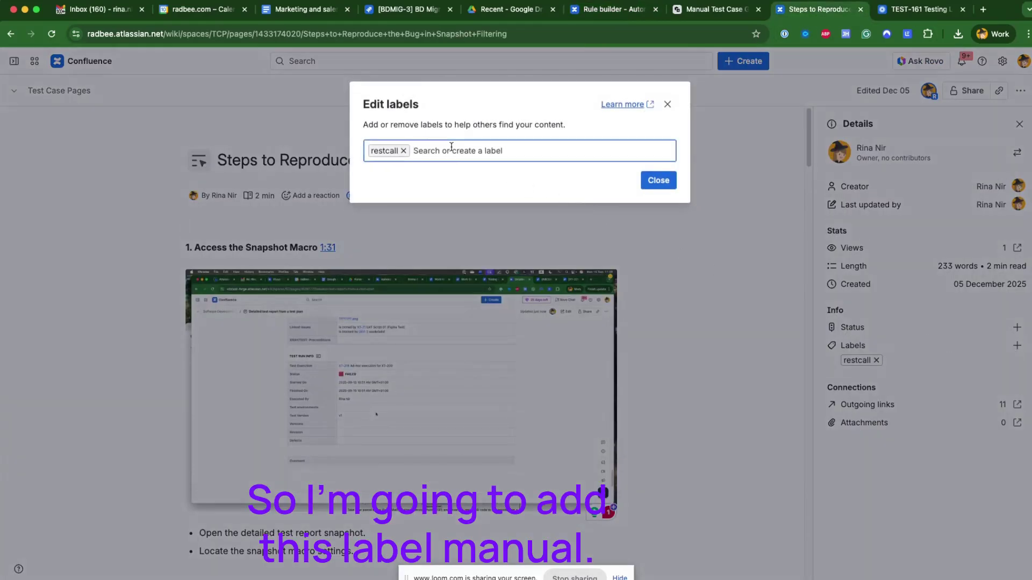
text(manua)
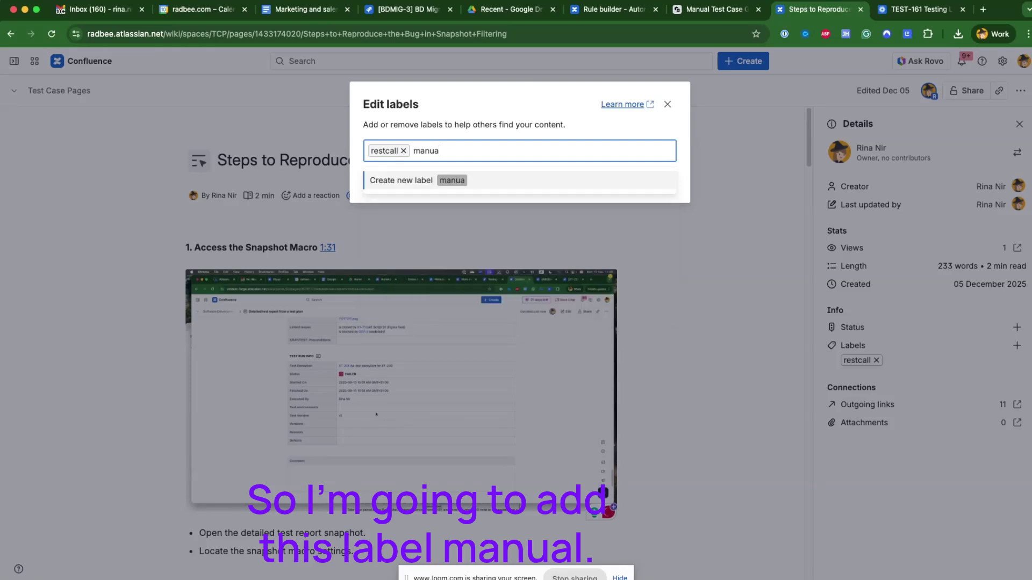
text(ltest)
key(Return)
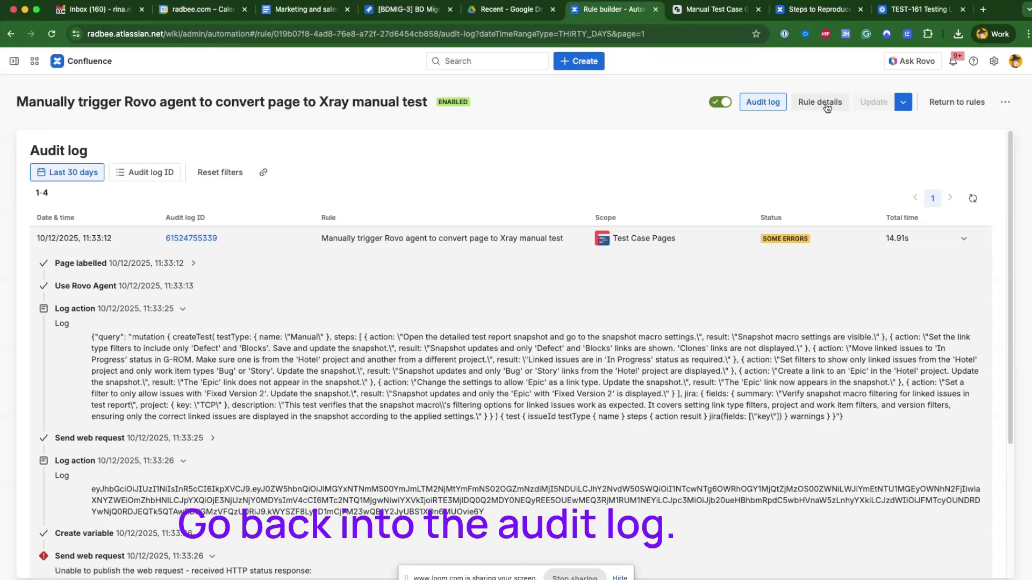
Step: Refresh the rule's audit log and locate the created test's key in the newest run's final log entry
click(972, 198)
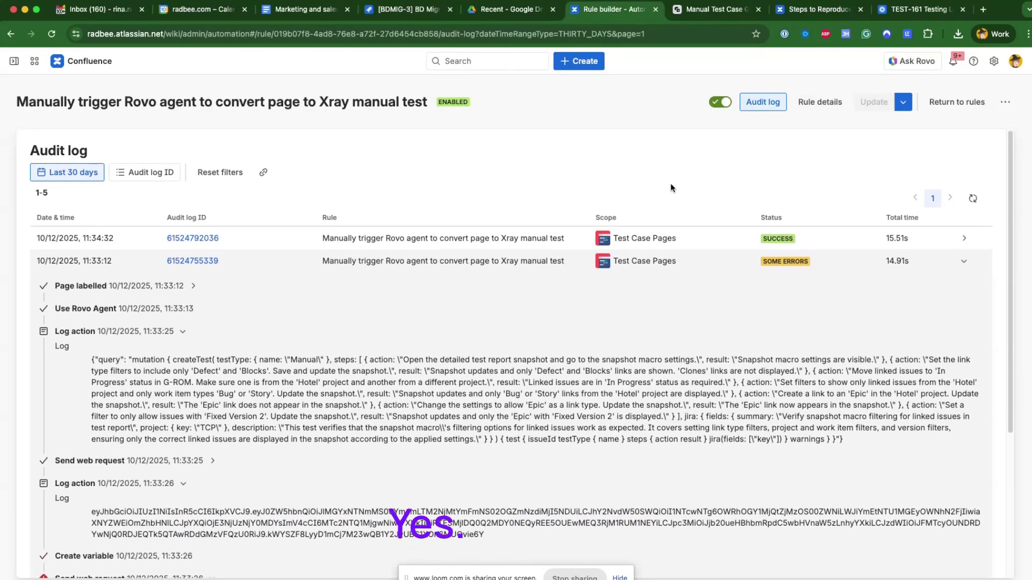
drag(522, 401, 545, 403)
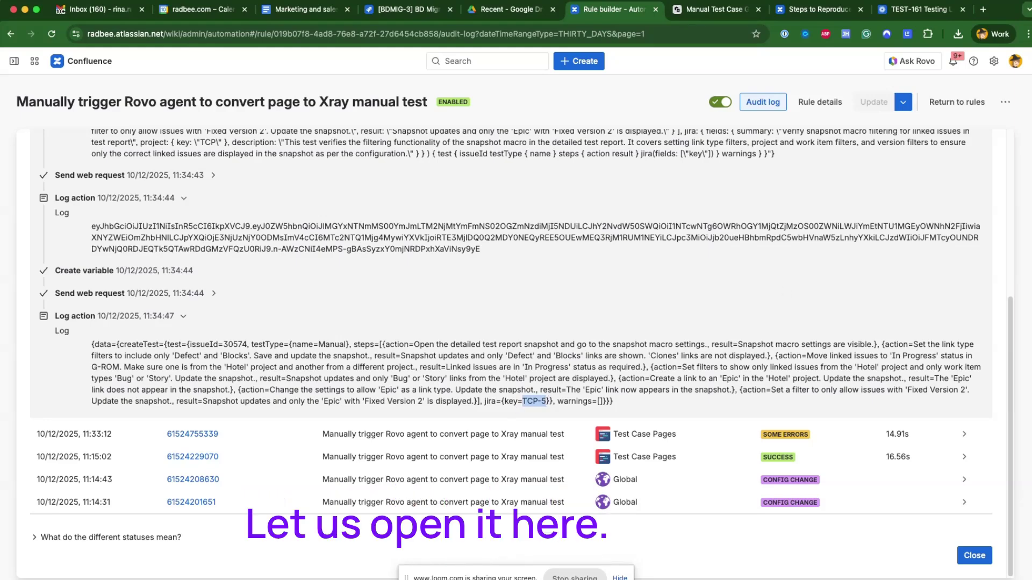
Step: Switch to Jira and search for TCP-5 to open the generated Xray test
key(super+Tab)
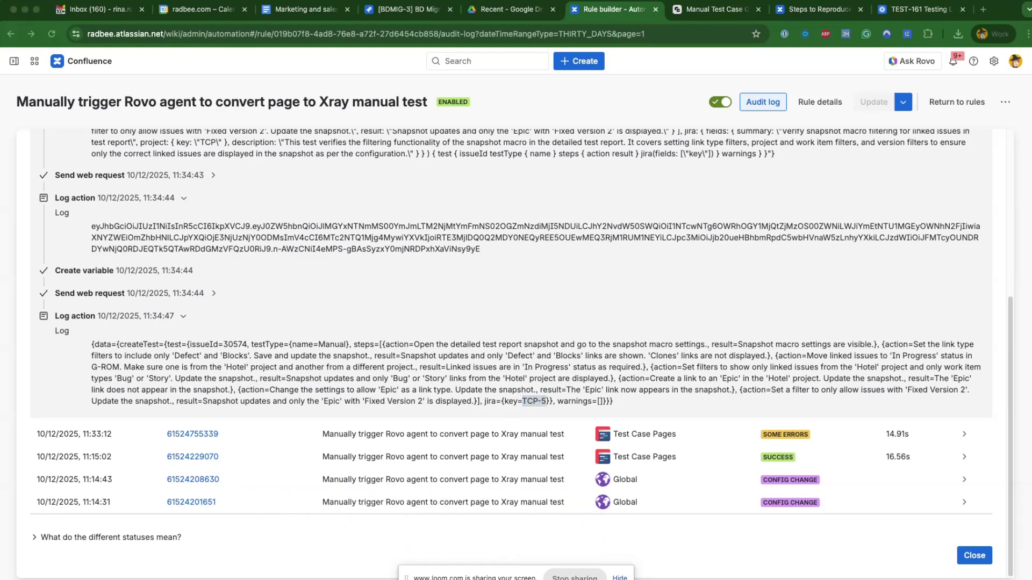
click(316, 61)
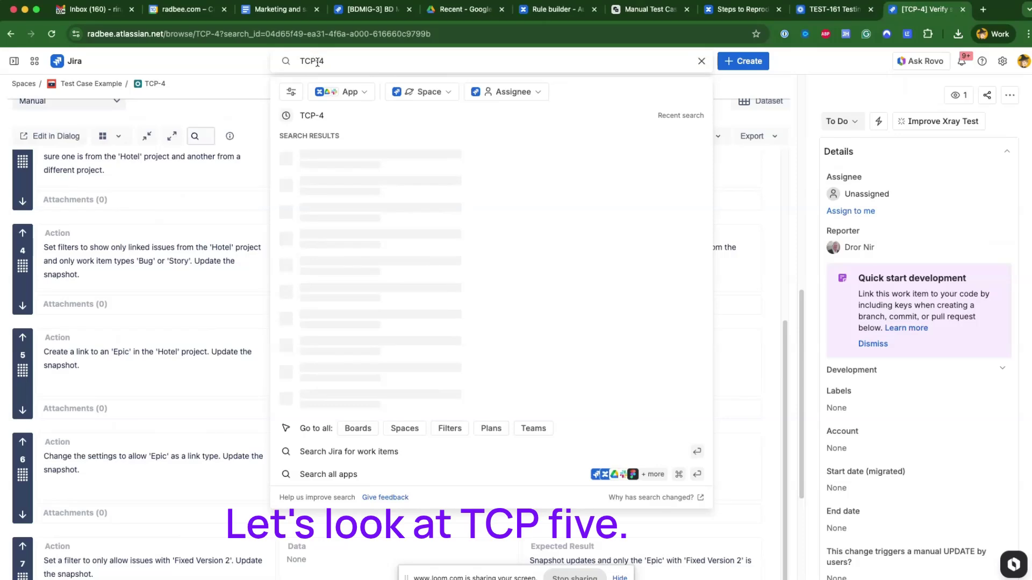
drag(318, 61, 323, 62)
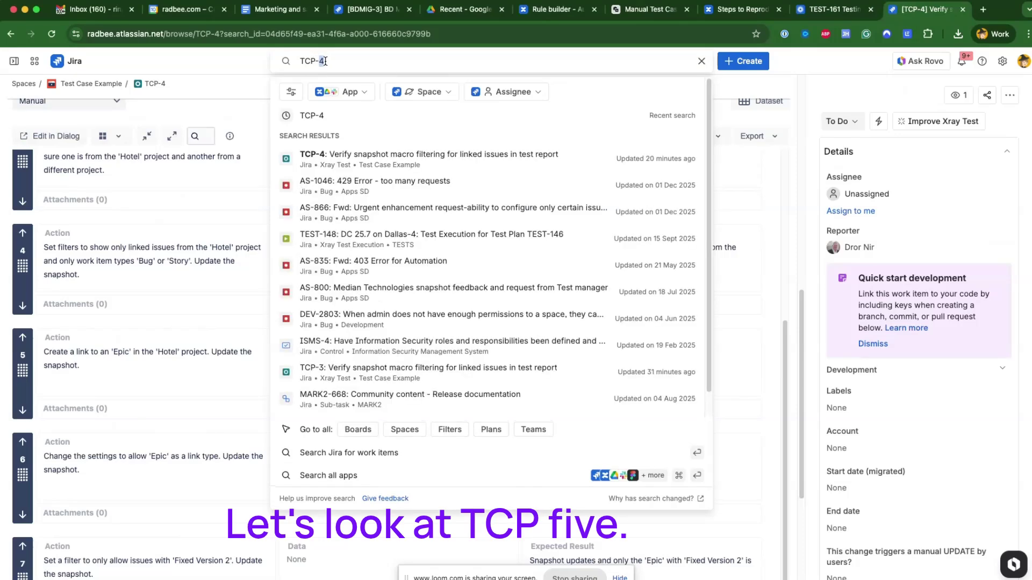
text(5)
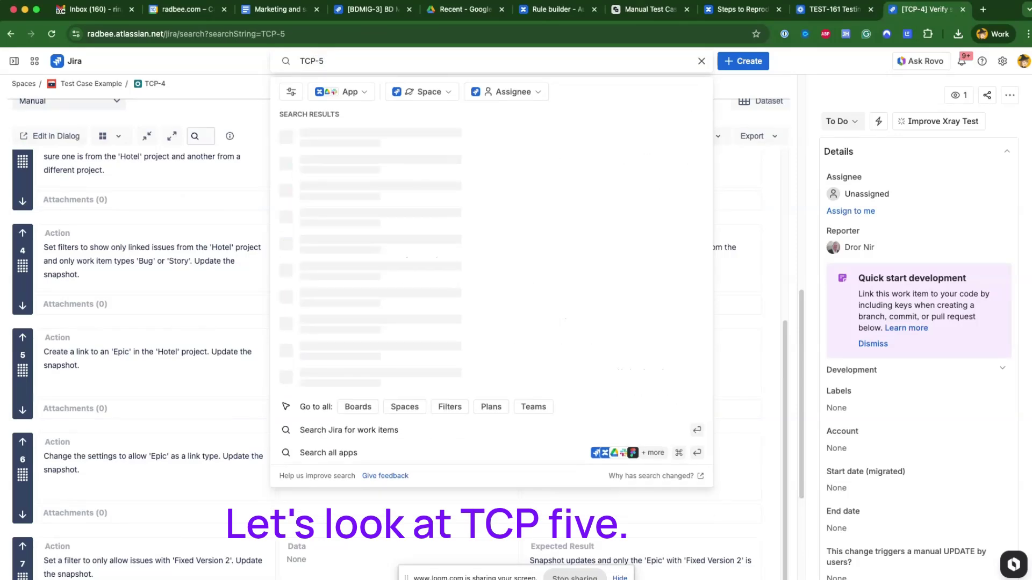
key(Return)
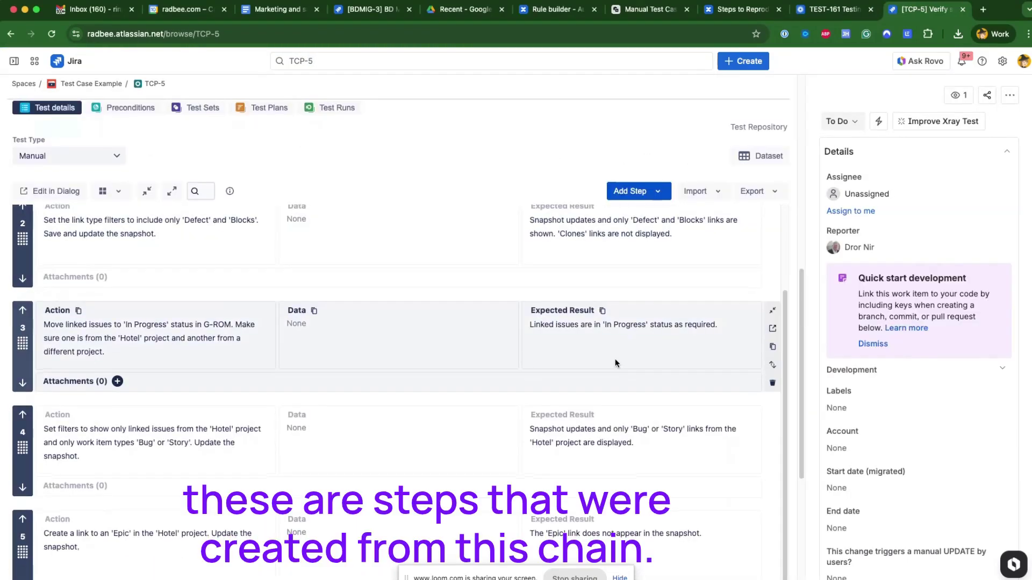
Step: Review the actions and expected results of the manual test steps in TCP-5, referring back to the source Loom recording's QA steps
scroll(616, 328, down, 5)
scroll(615, 362, down, 3)
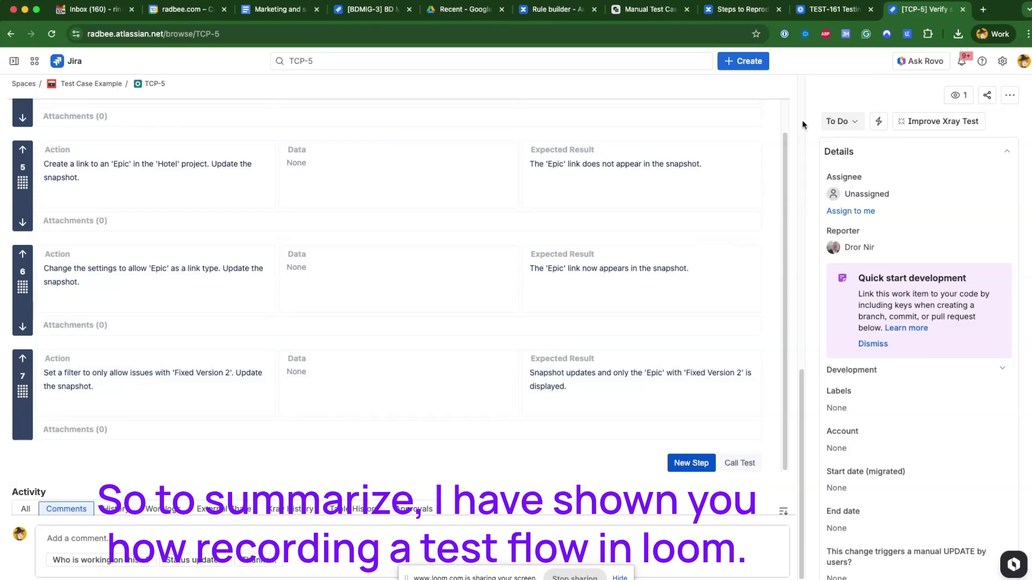
click(837, 12)
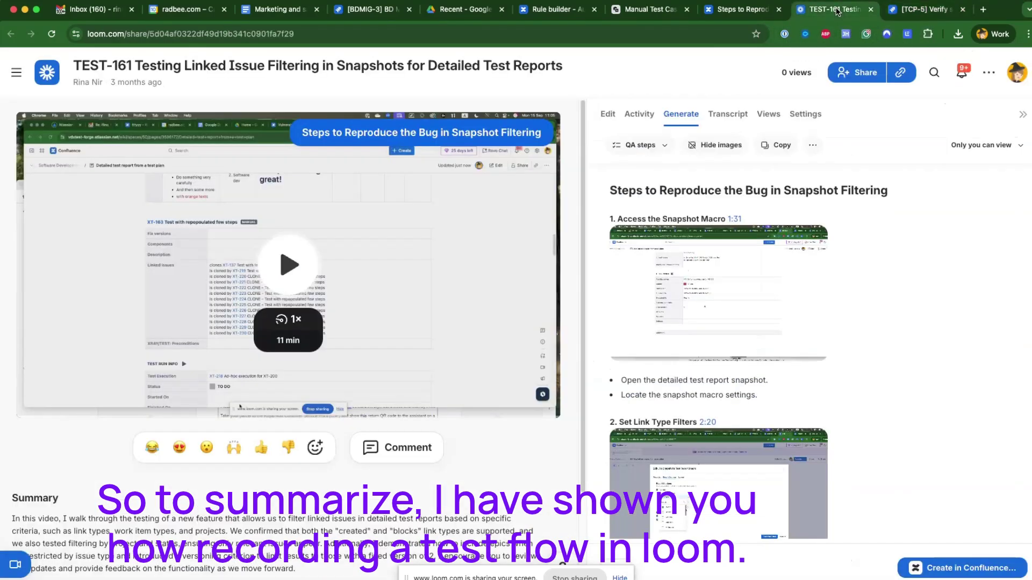
click(926, 10)
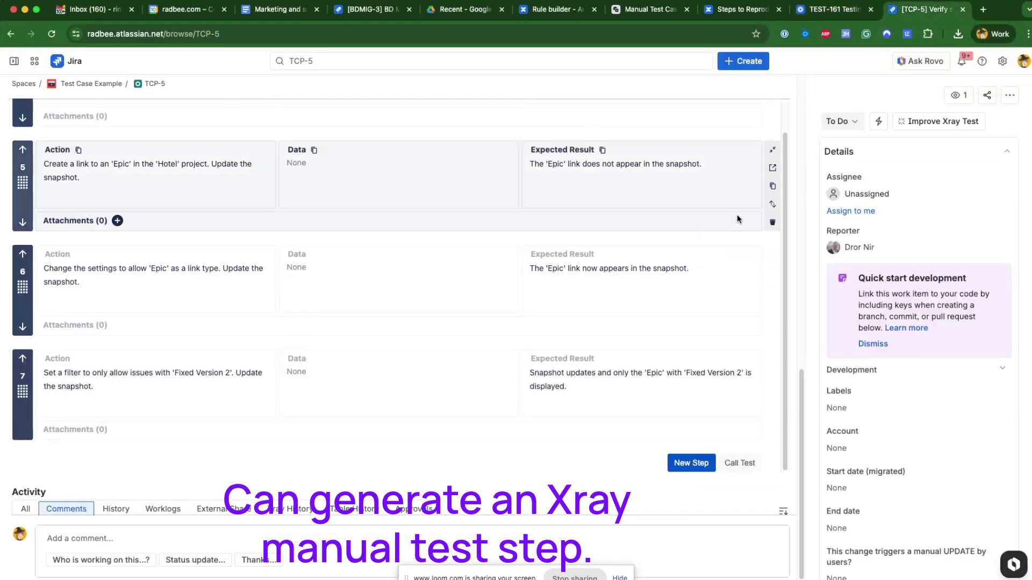
scroll(140, 411, up, 3)
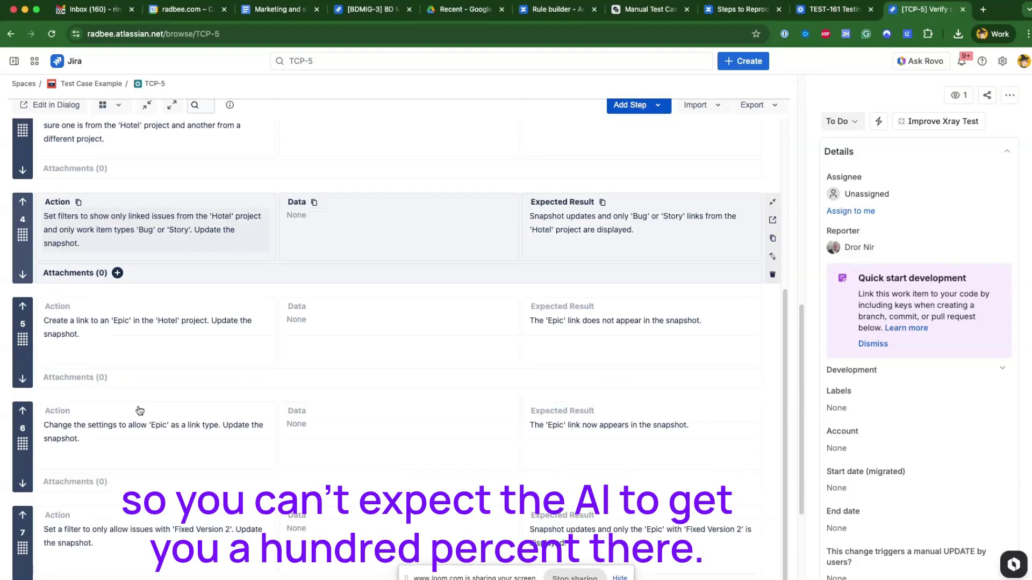
mouse_move(141, 396)
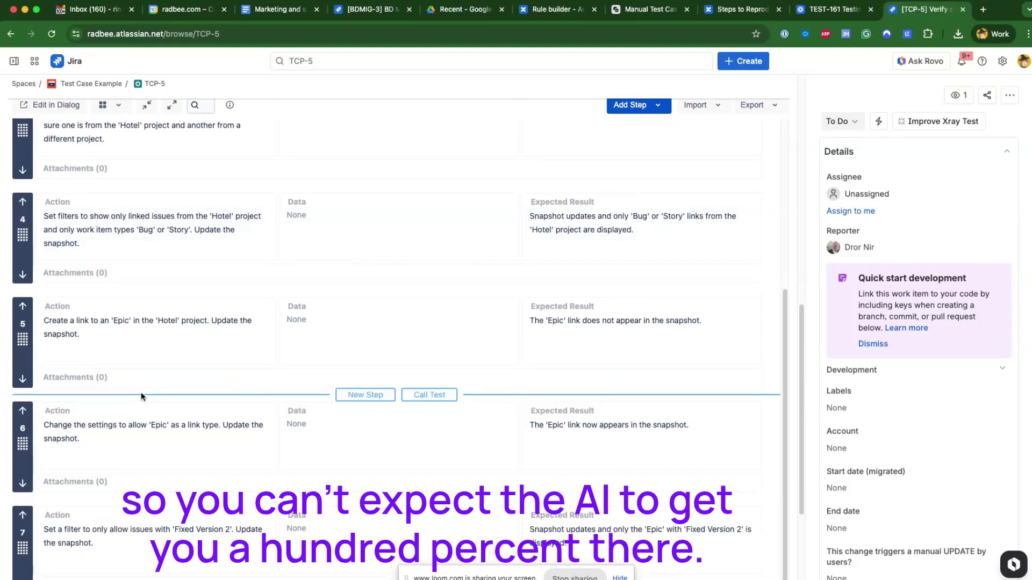